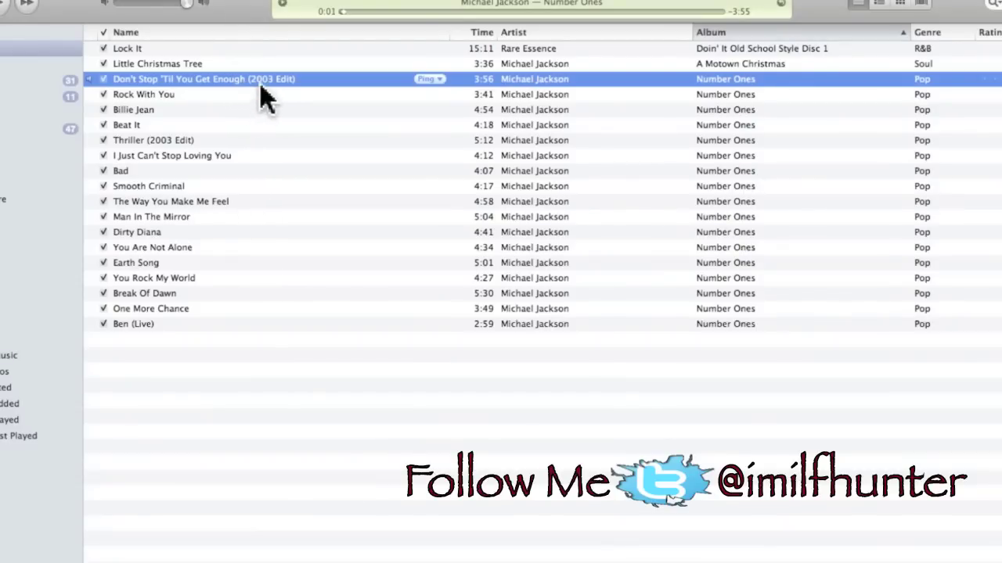
# Step: Set a stop time of 0:30 in the playback options of the song "Don't Stop 'Til You Get Enough (2003 Edit)"
pyautogui.rightClick(334, 79)
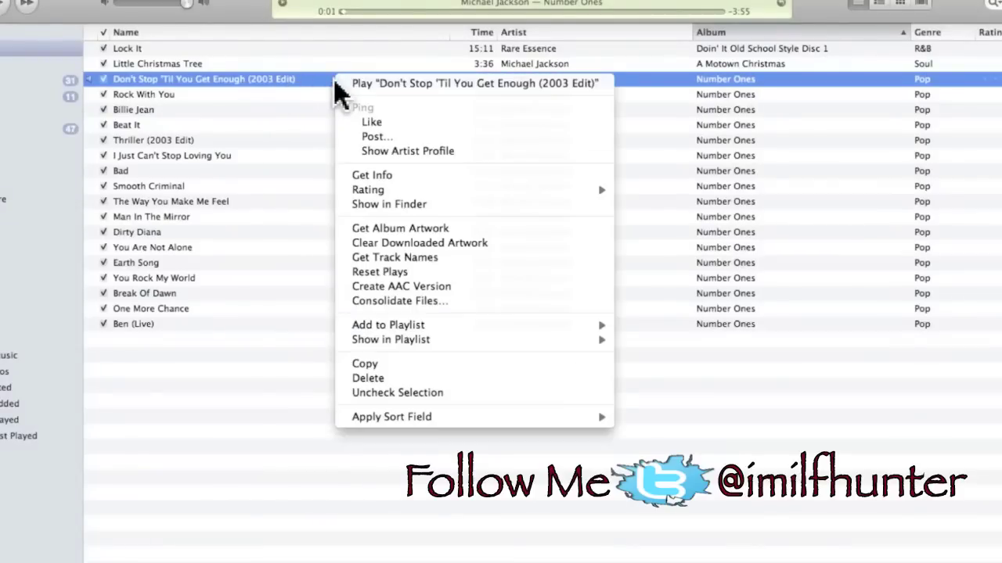
pyautogui.click(409, 178)
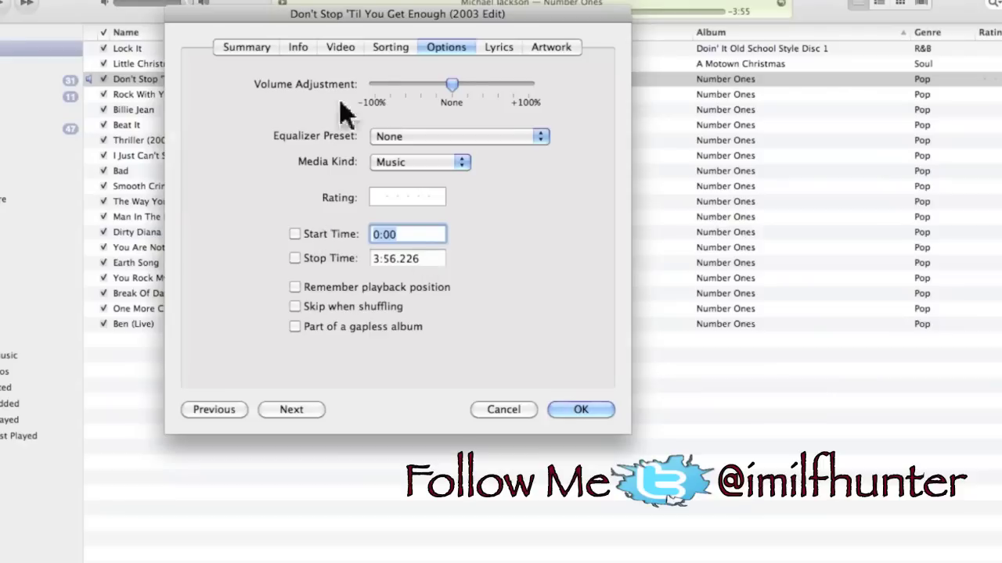
pyautogui.moveTo(353, 13); pyautogui.dragTo(352, 51)
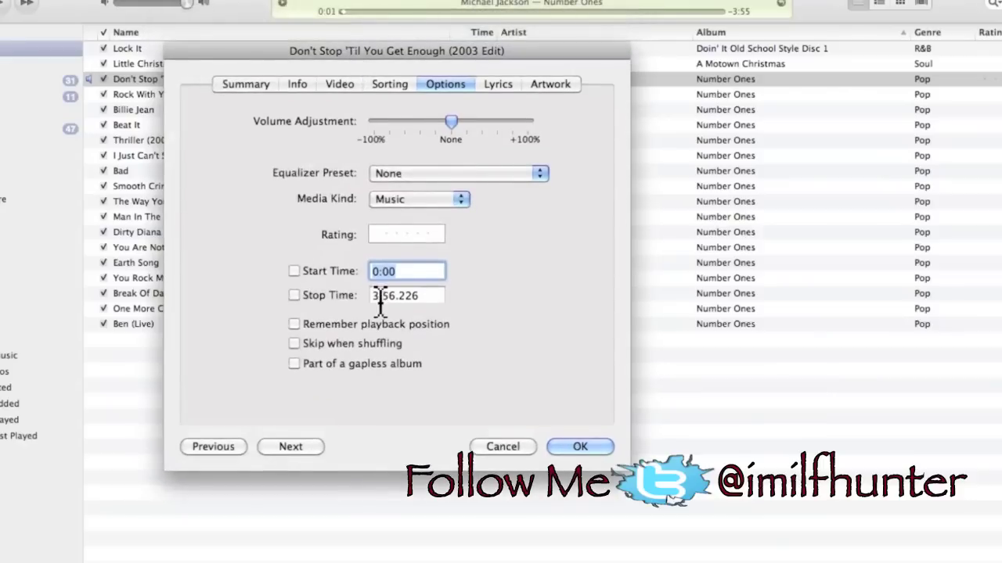
pyautogui.click(435, 295)
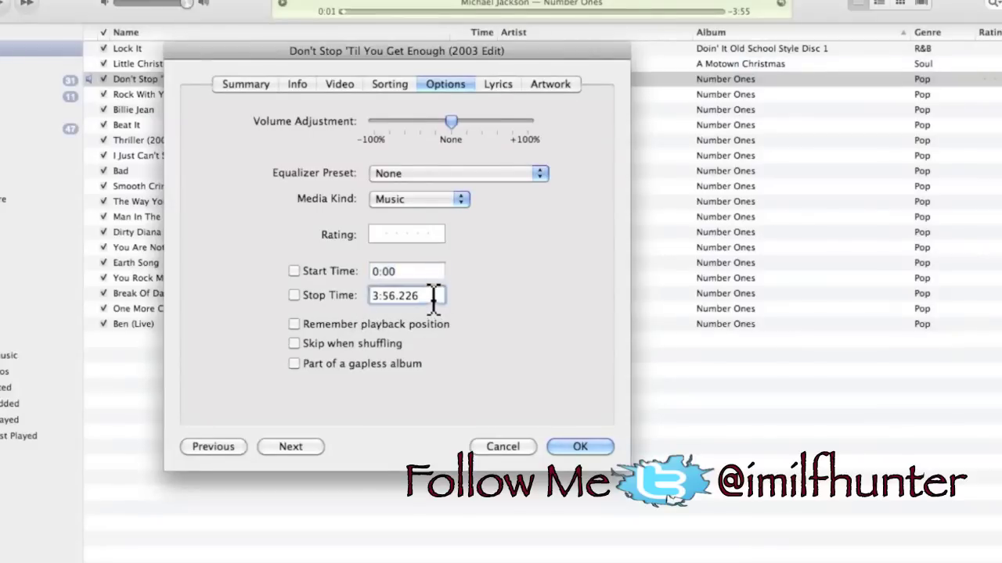
pyautogui.click(295, 295)
pyautogui.press('BackSpace')
pyautogui.write('10')
pyautogui.press('Return')
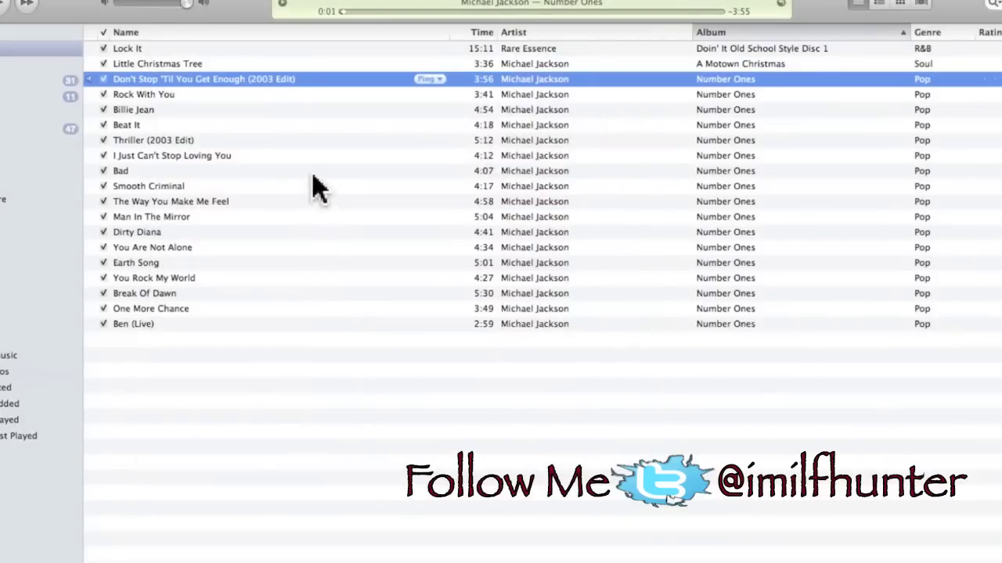
# Step: Create an AAC version of the shortened song and show the new 0:30 copy in Finder
pyautogui.rightClick(338, 81)
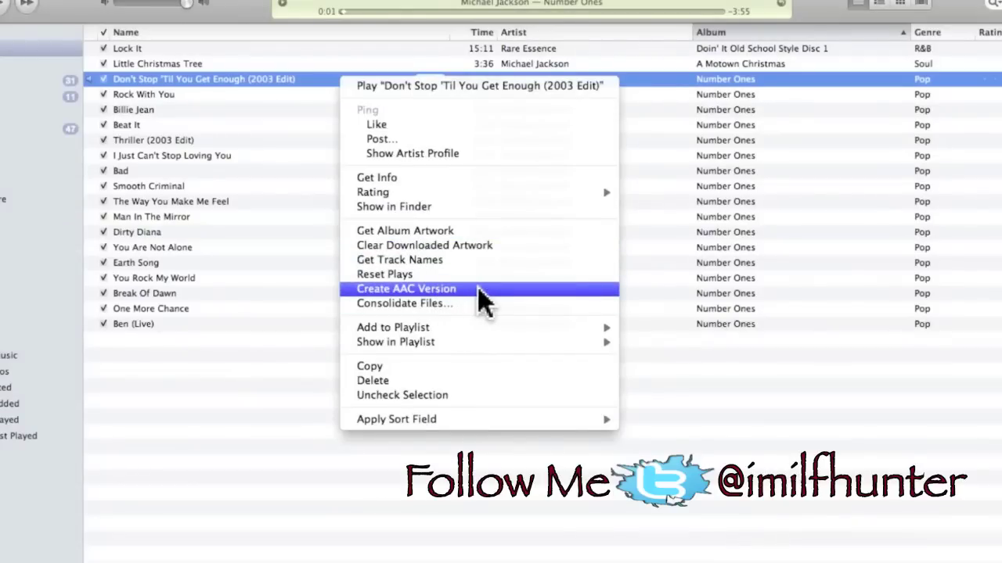
pyautogui.click(478, 288)
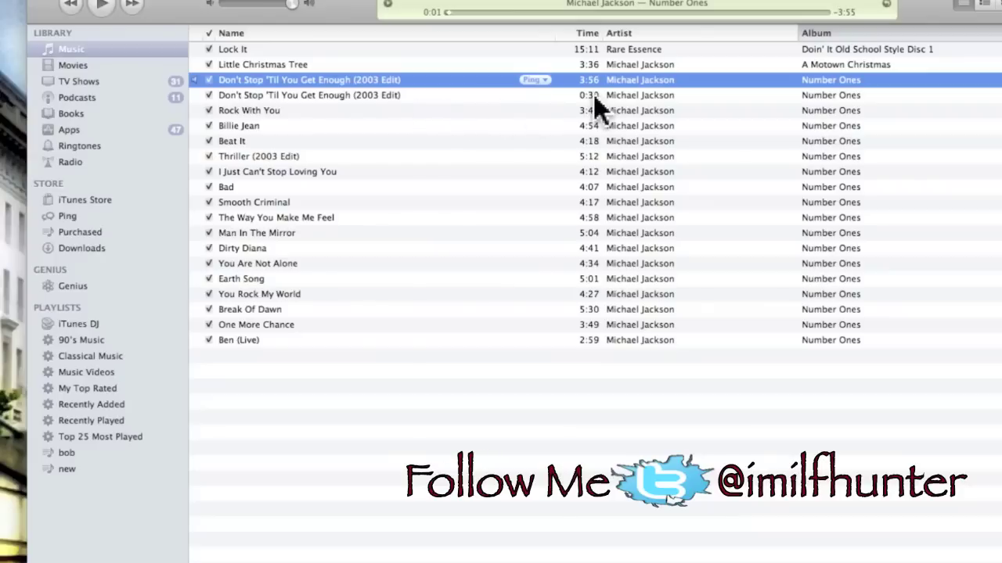
pyautogui.click(404, 95)
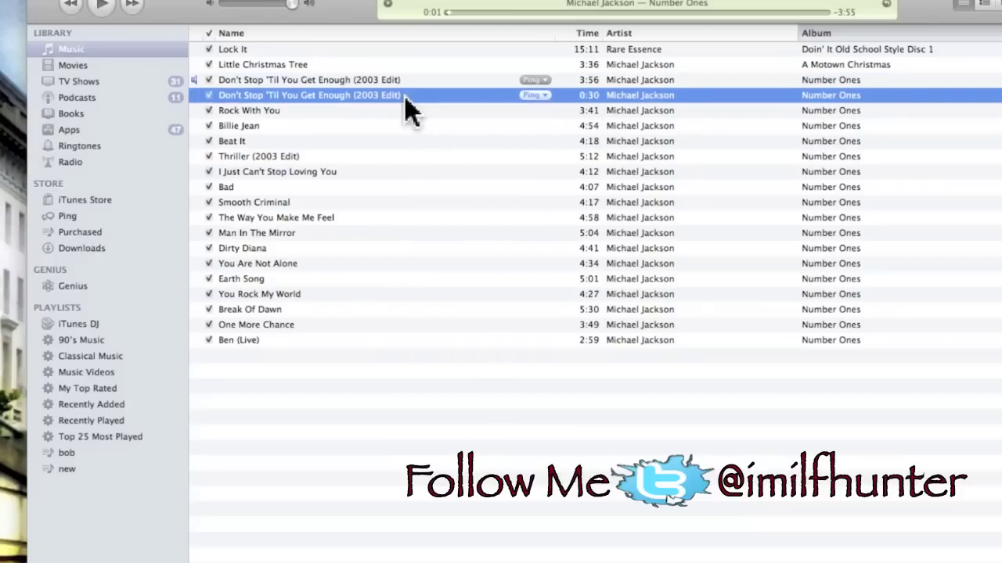
pyautogui.rightClick(404, 95)
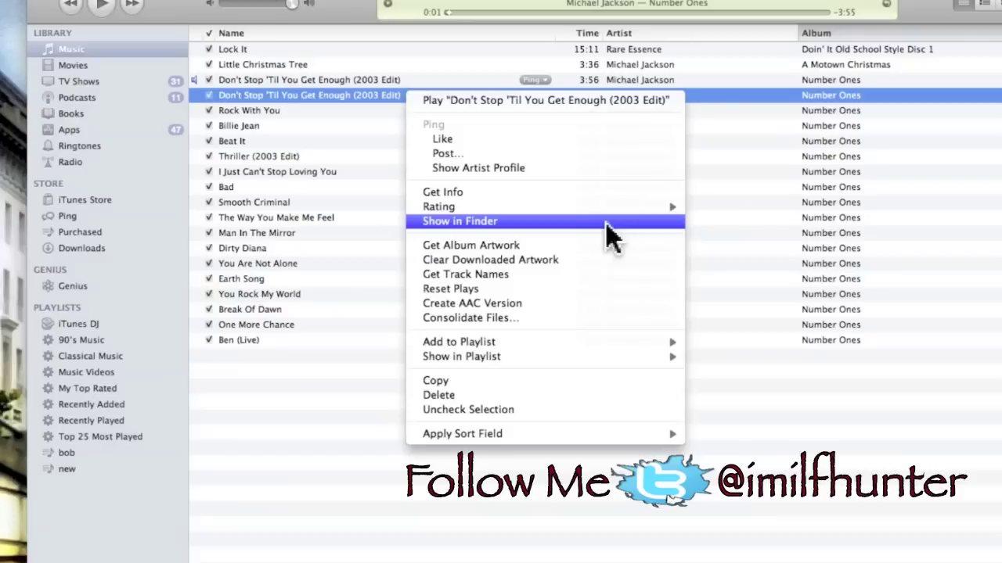
pyautogui.click(489, 224)
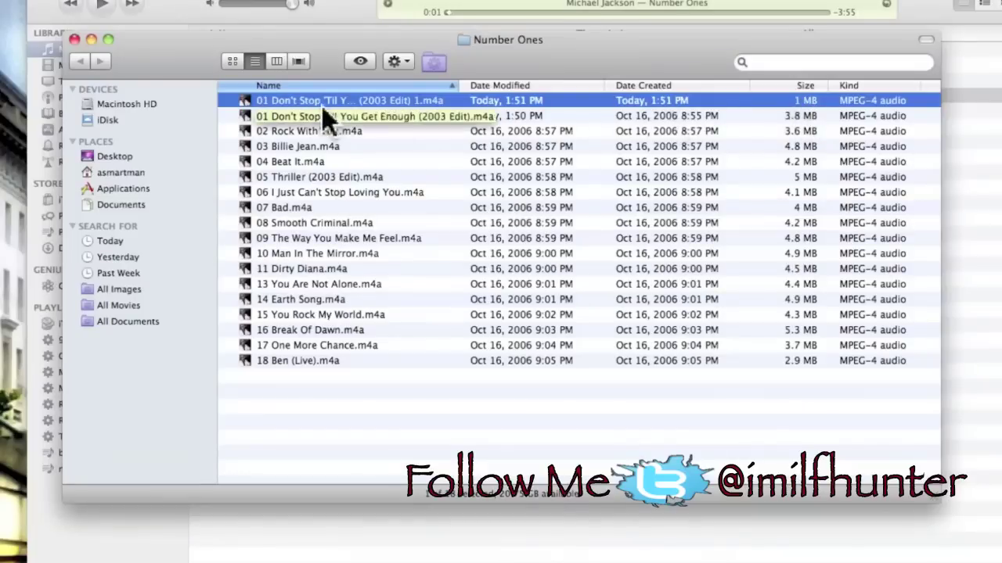
# Step: Change the extension of the file "01 Don't Stop 'Til You Get Enough (2003 Edit) 1" from .m4a to .m4r
pyautogui.click(354, 104)
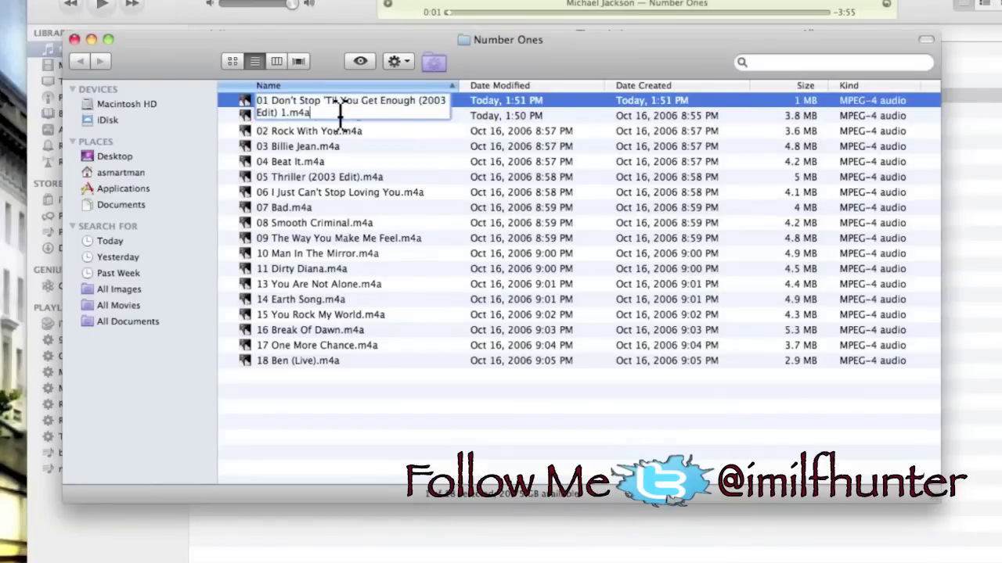
pyautogui.press('BackSpace')
pyautogui.write('r')
pyautogui.press('Return')
pyautogui.moveTo(458, 135); pyautogui.dragTo(322, 181)
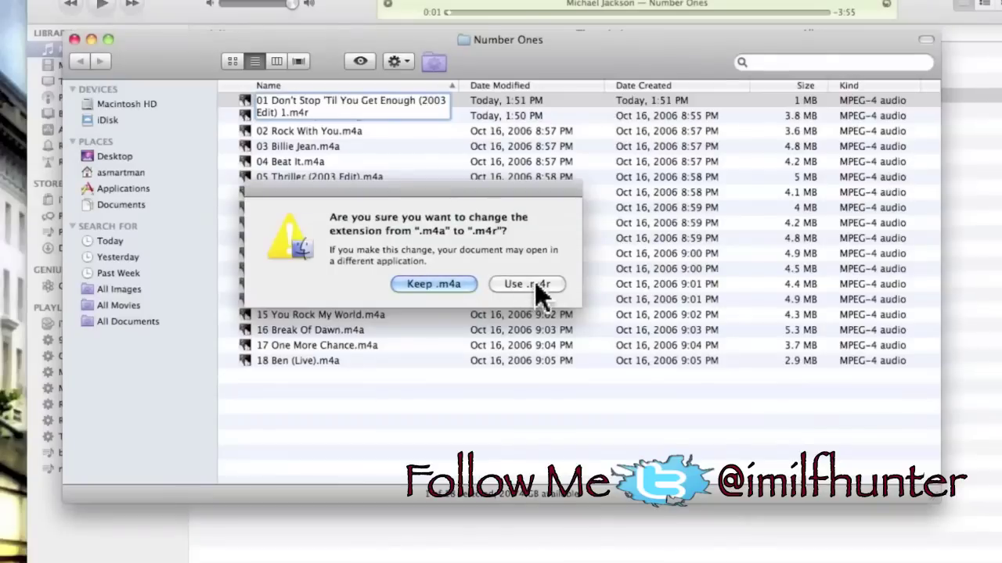
pyautogui.click(539, 285)
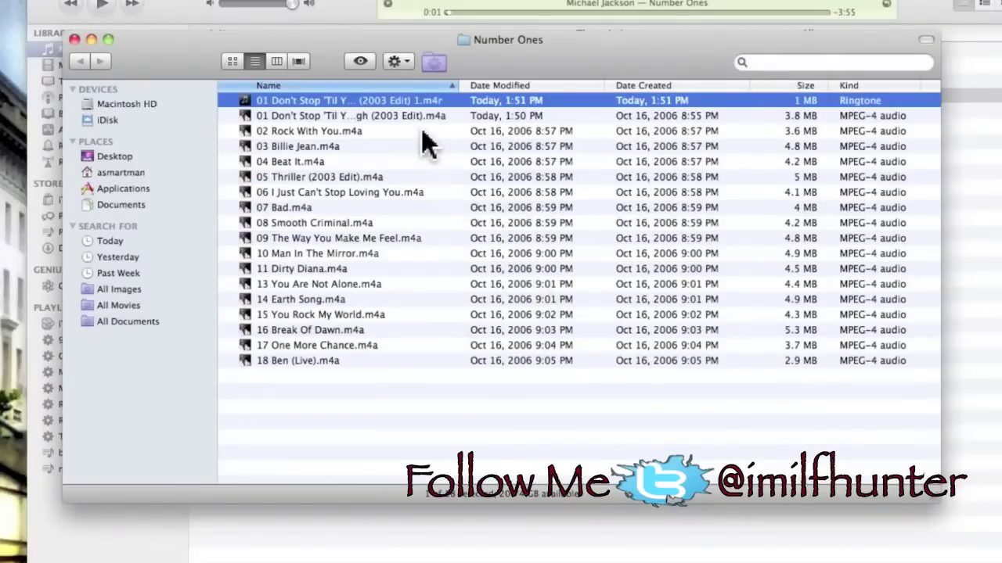
# Step: Copy the .m4r ringtone file from the Number Ones folder and paste it onto the desktop
pyautogui.click(415, 100)
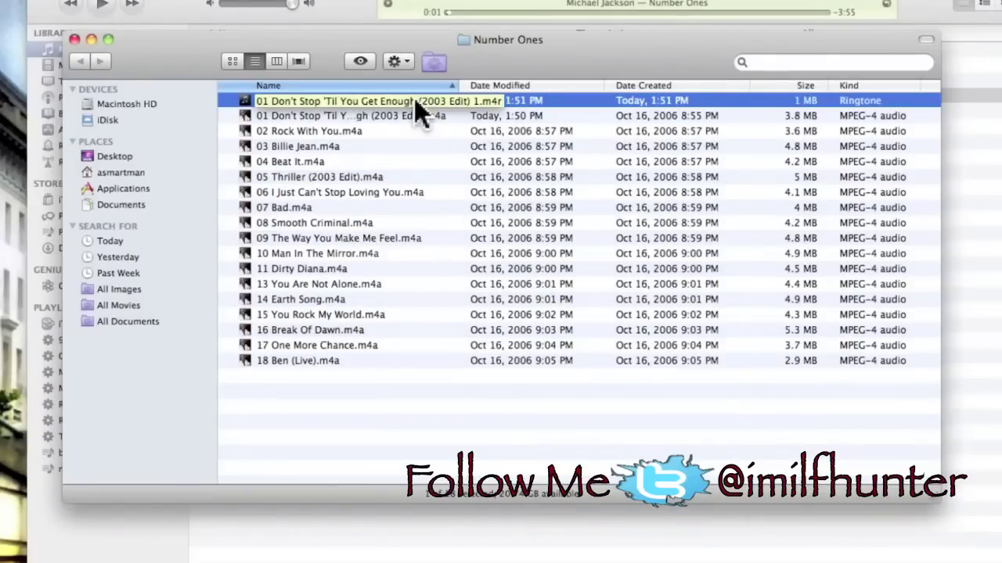
pyautogui.rightClick(414, 98)
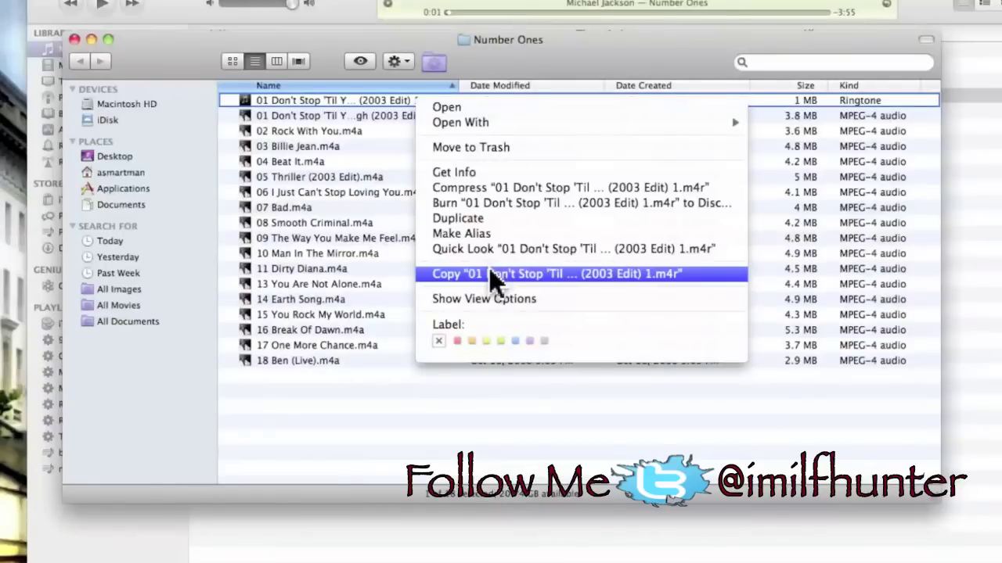
pyautogui.click(537, 272)
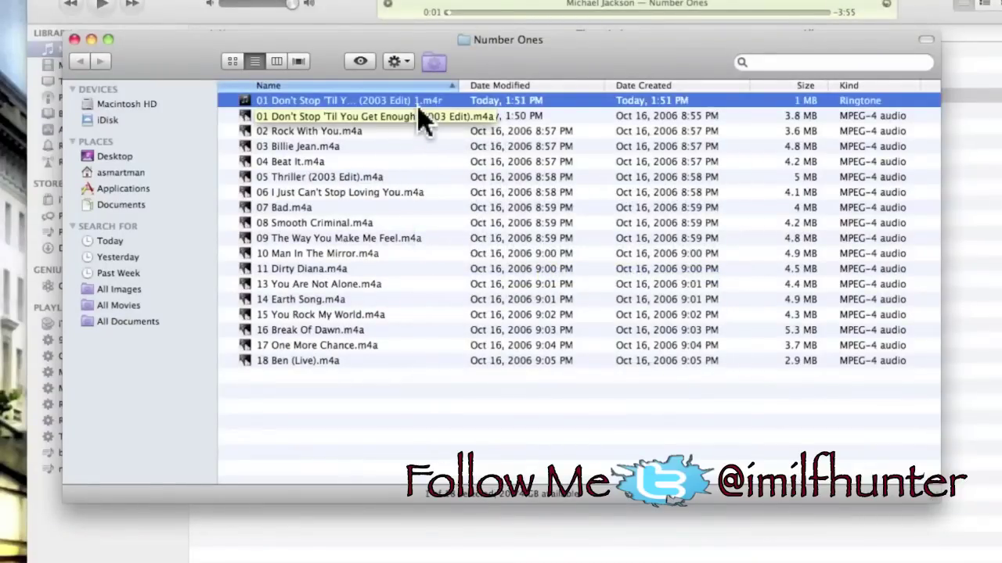
pyautogui.moveTo(417, 105); pyautogui.dragTo(0, 39)
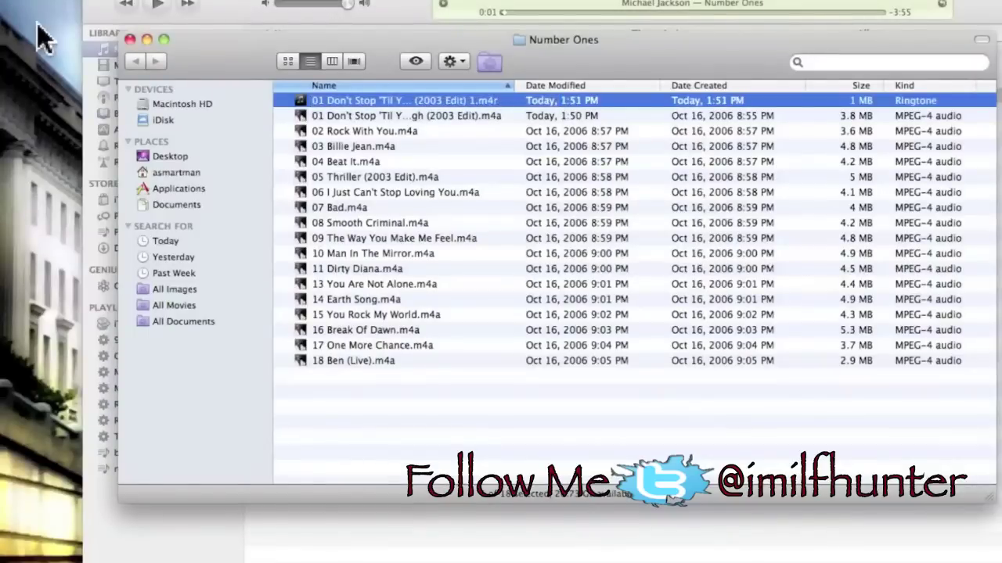
pyautogui.rightClick(37, 24)
pyautogui.click(69, 83)
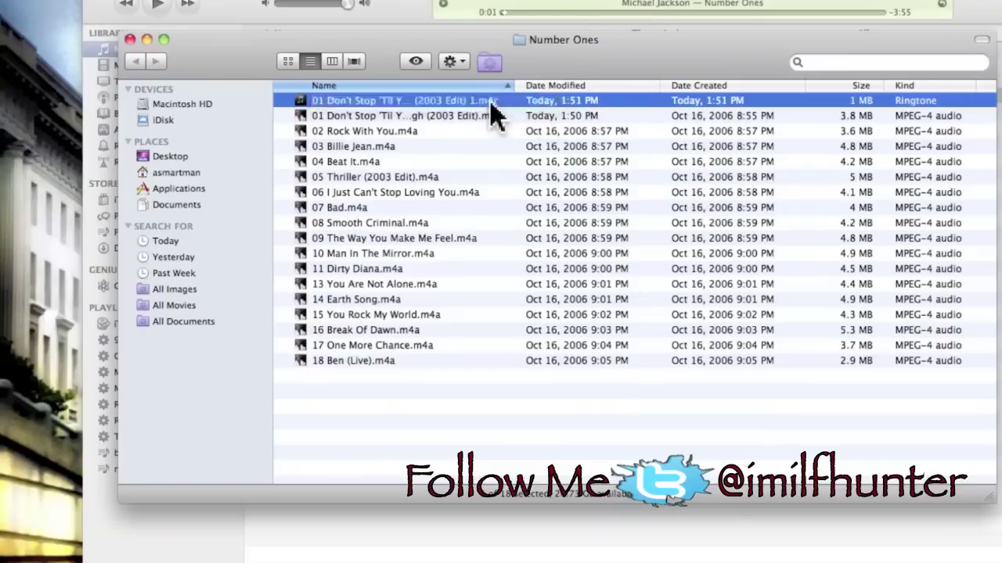
# Step: Trash the .m4r file left in the Number Ones folder and delete the 0:30 duplicate from the iTunes music library
pyautogui.press('super+BackSpace')
pyautogui.click(130, 40)
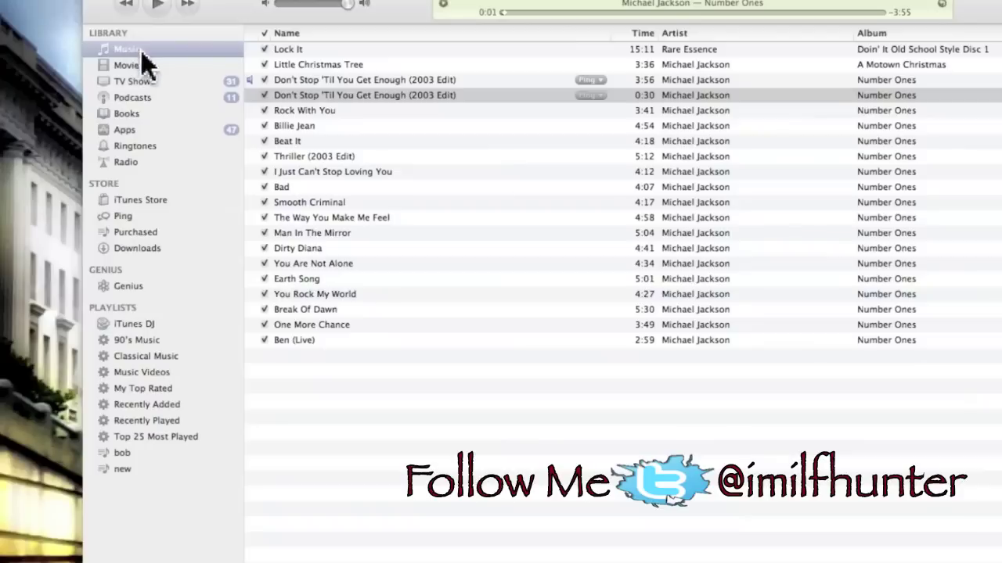
pyautogui.click(444, 95)
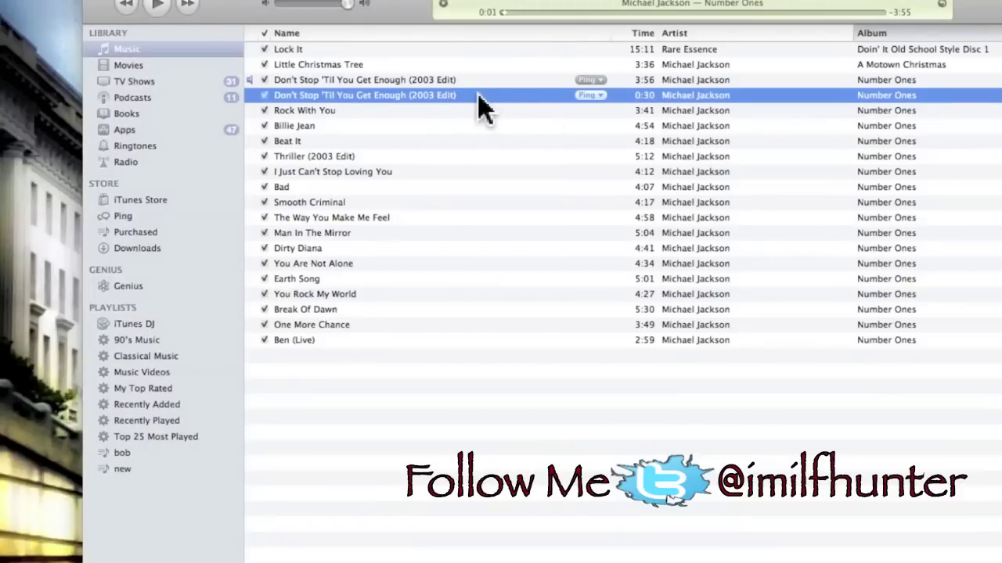
pyautogui.press('BackSpace')
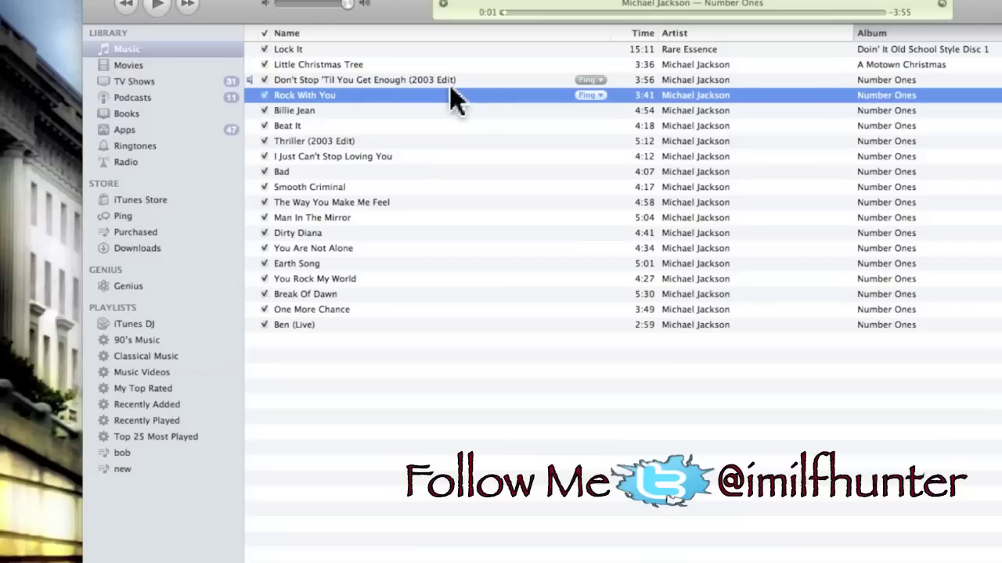
# Step: Clear the custom stop time of the original "Don't Stop 'Til You Get Enough (2003 Edit)" to restore its full length of 3:56.226
pyautogui.click(440, 79)
pyautogui.rightClick(438, 80)
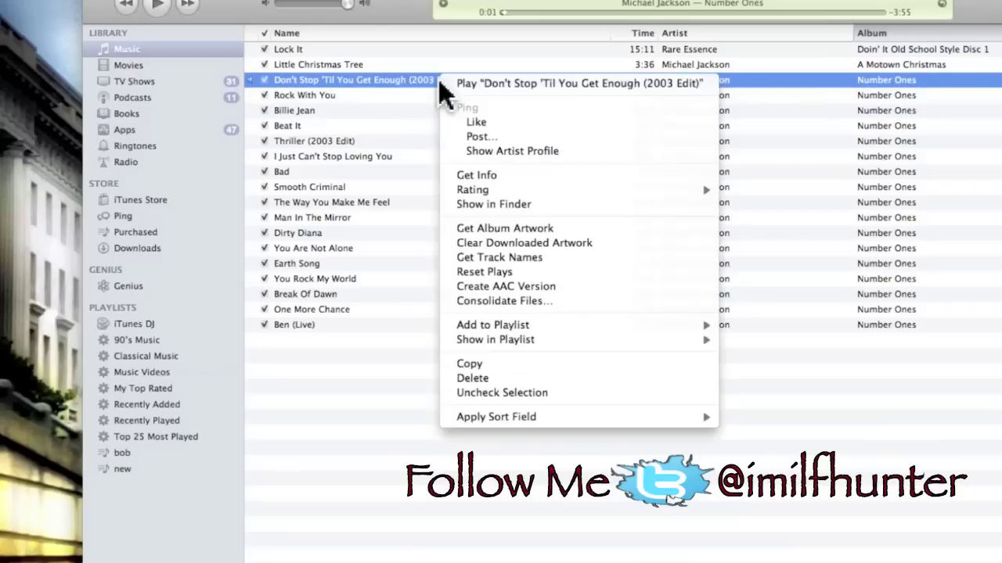
pyautogui.click(523, 173)
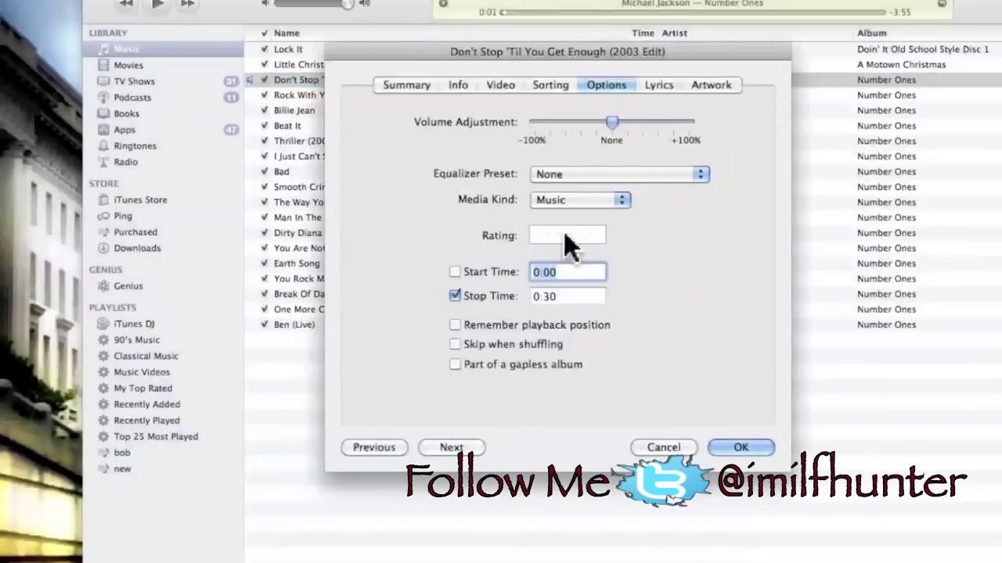
pyautogui.click(576, 296)
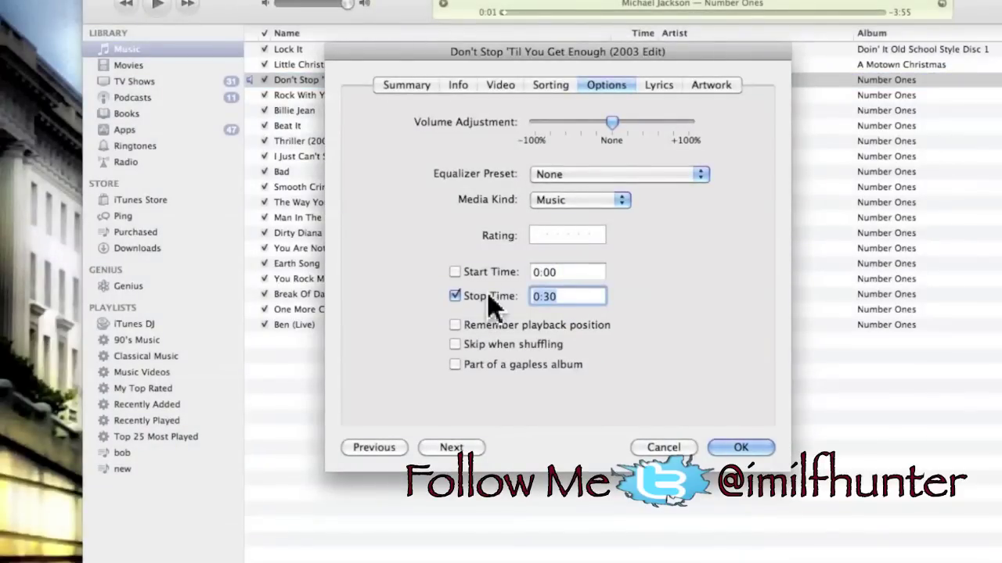
pyautogui.press('BackSpace')
pyautogui.press('Tab')
pyautogui.press('Tab')
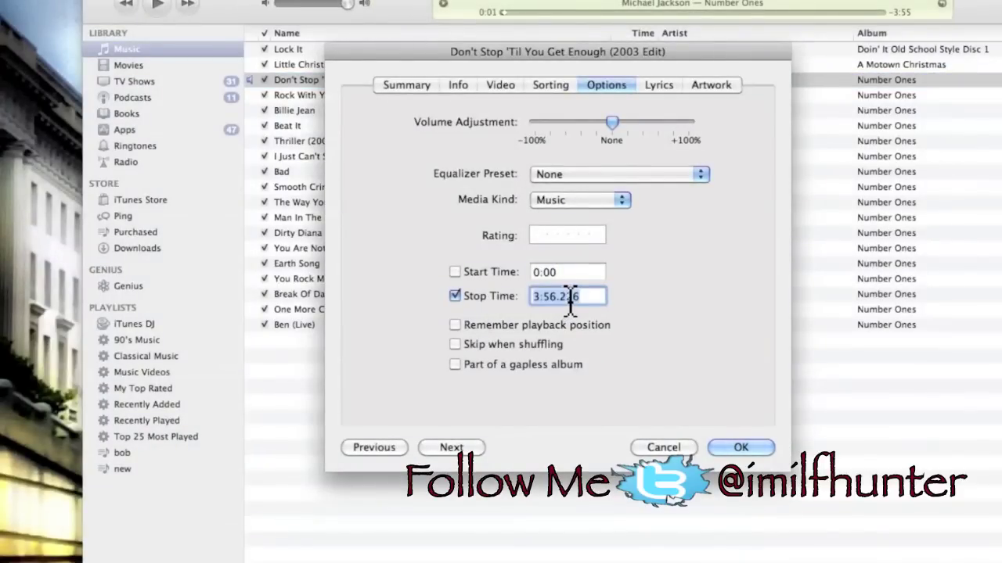
pyautogui.click(745, 449)
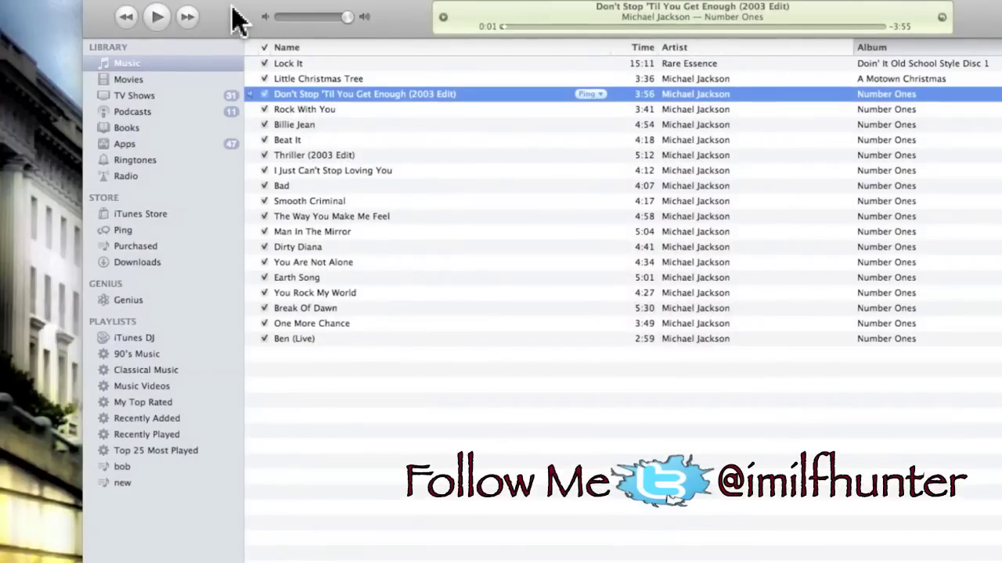
# Step: Import the .m4r file from the desktop into the iTunes library and open the Ringtones list
pyautogui.moveTo(238, 20); pyautogui.dragTo(524, 495)
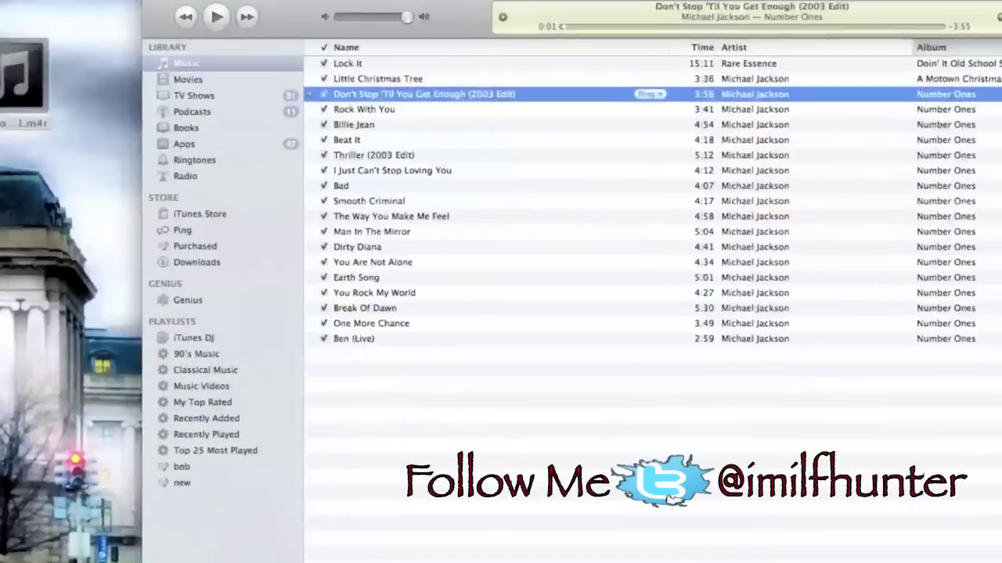
pyautogui.moveTo(57, 58)
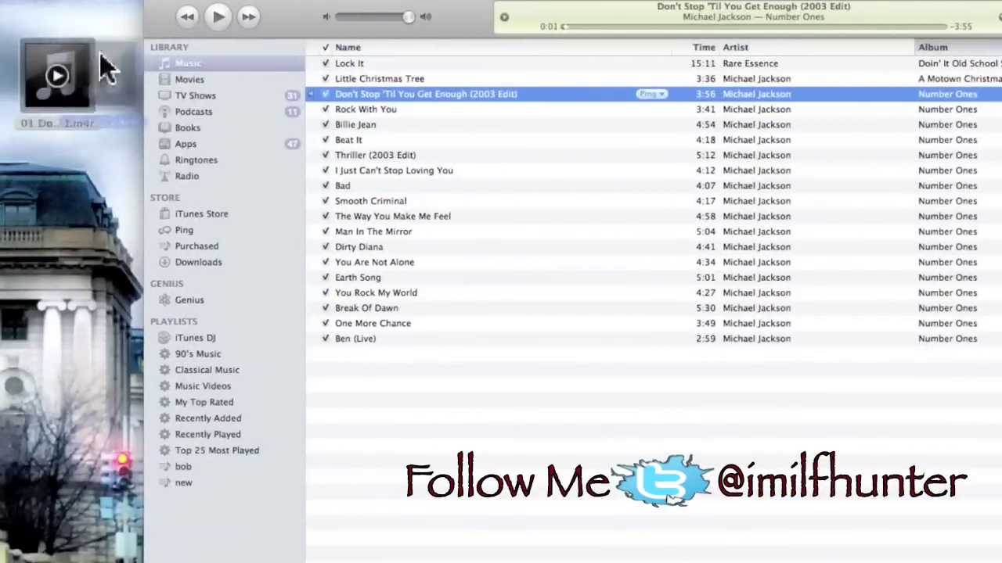
pyautogui.moveTo(100, 52); pyautogui.dragTo(215, 112)
pyautogui.click(209, 162)
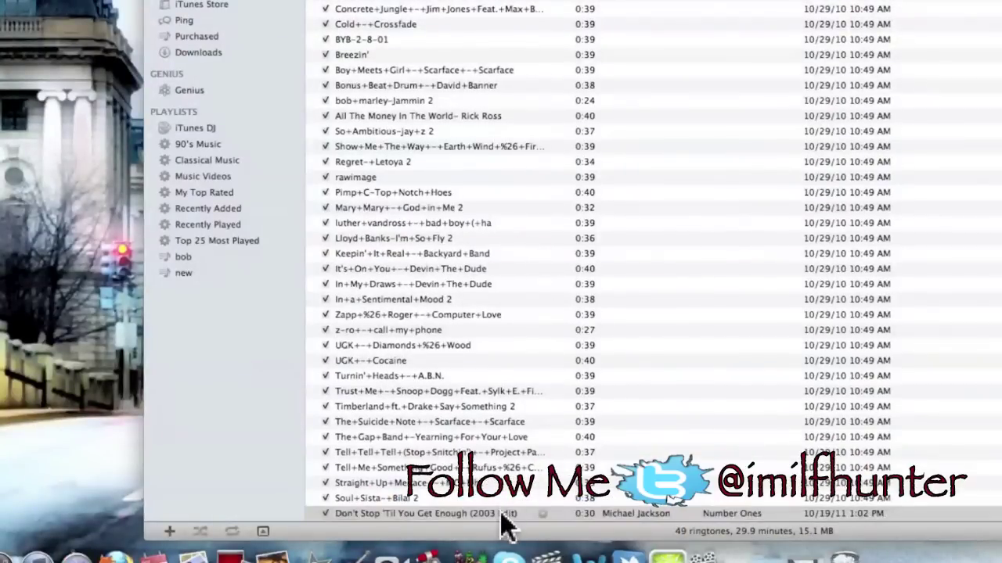
# Step: Play the imported "Don't Stop 'Til You Get Enough (2003 Edit)" ringtone to check it
pyautogui.click(500, 515)
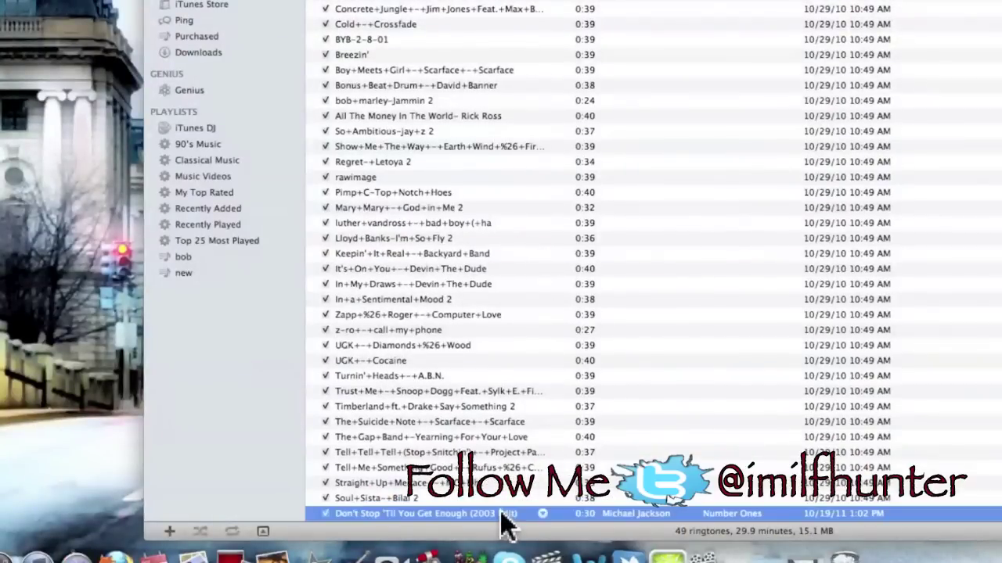
pyautogui.click(501, 515)
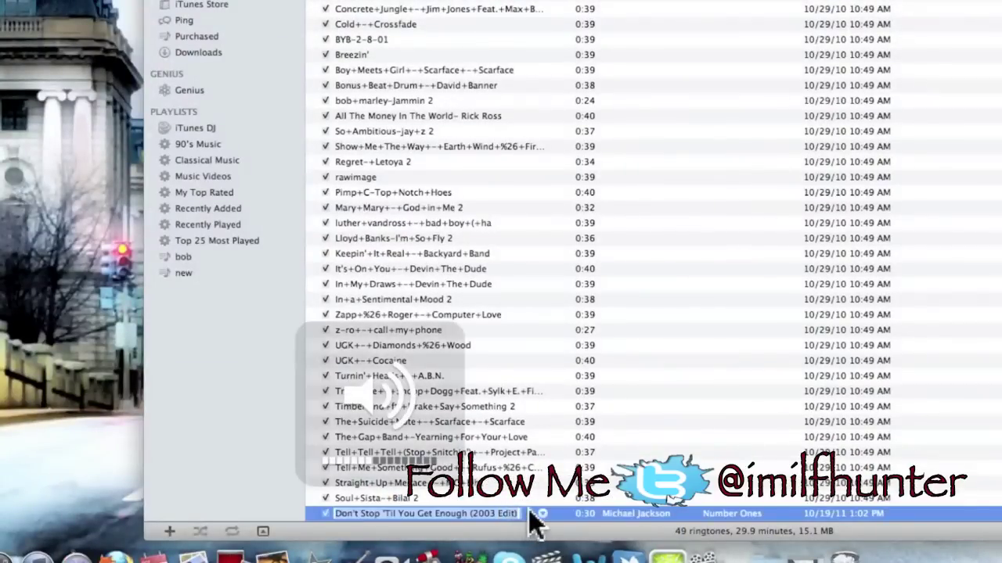
pyautogui.press('Return')
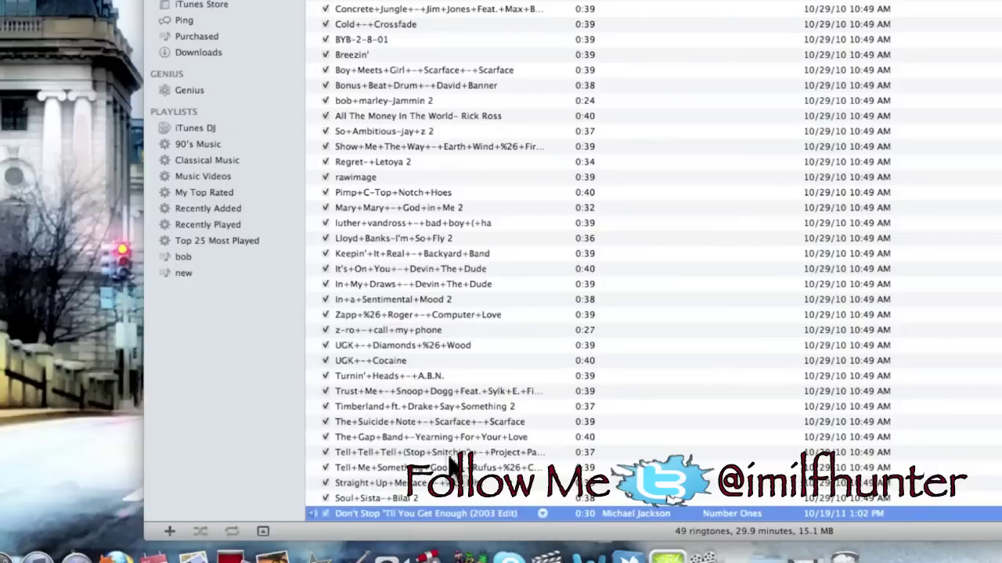
pyautogui.scroll(5, 595, 258)
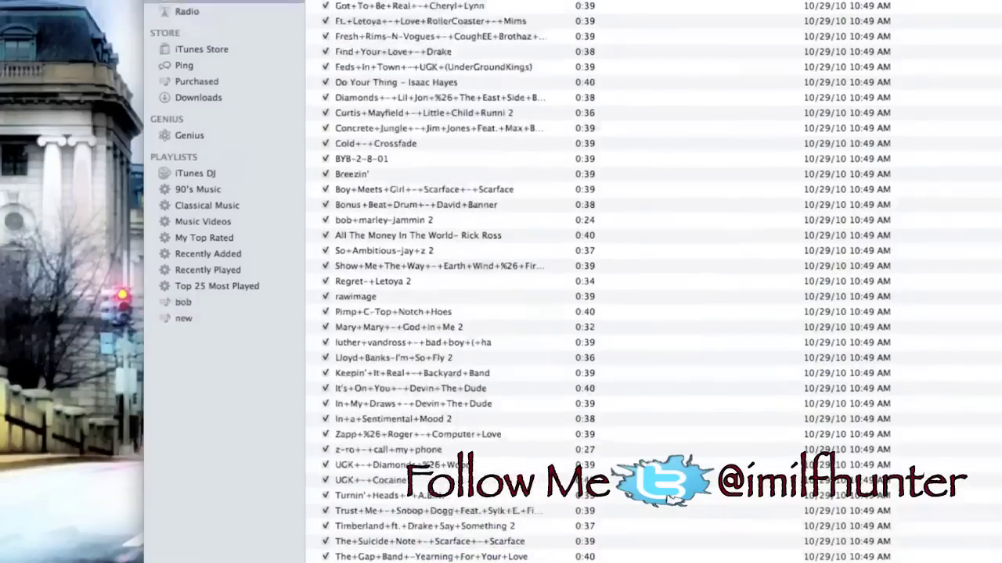